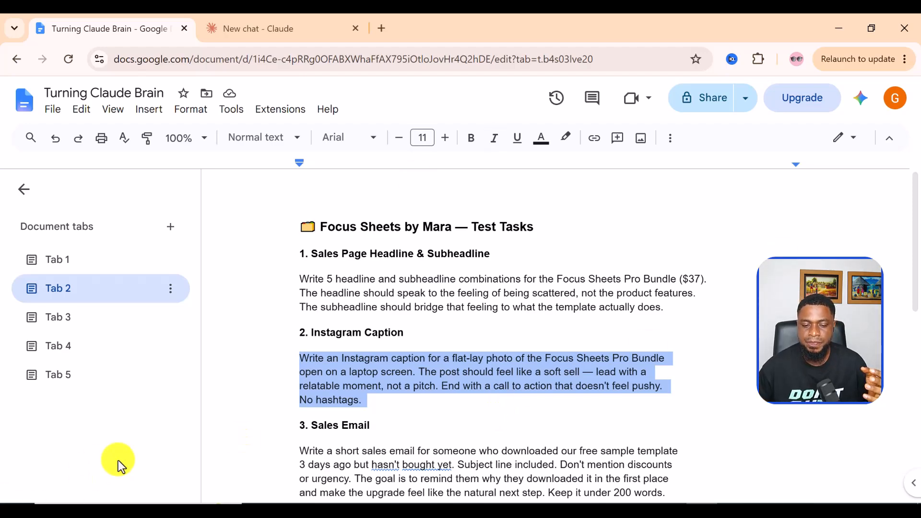
# Copy the Instagram Caption task text from the document, paste it into a new Claude chat and send it.
pyautogui.rightClick(385, 381)
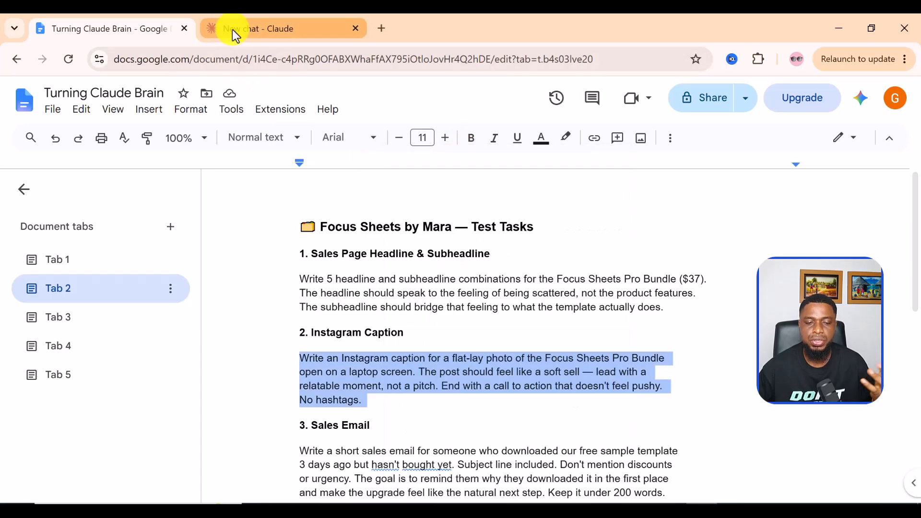
pyautogui.click(232, 30)
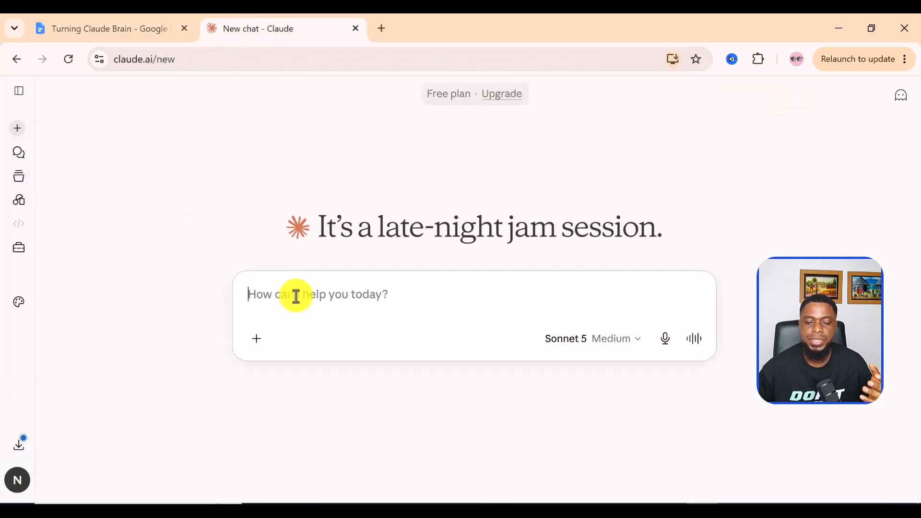
pyautogui.rightClick(295, 295)
pyautogui.click(337, 340)
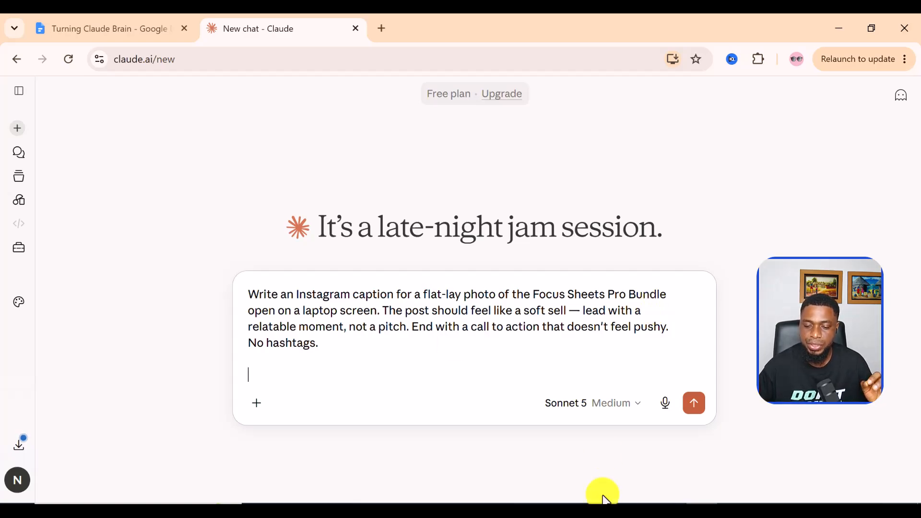
pyautogui.press('Return')
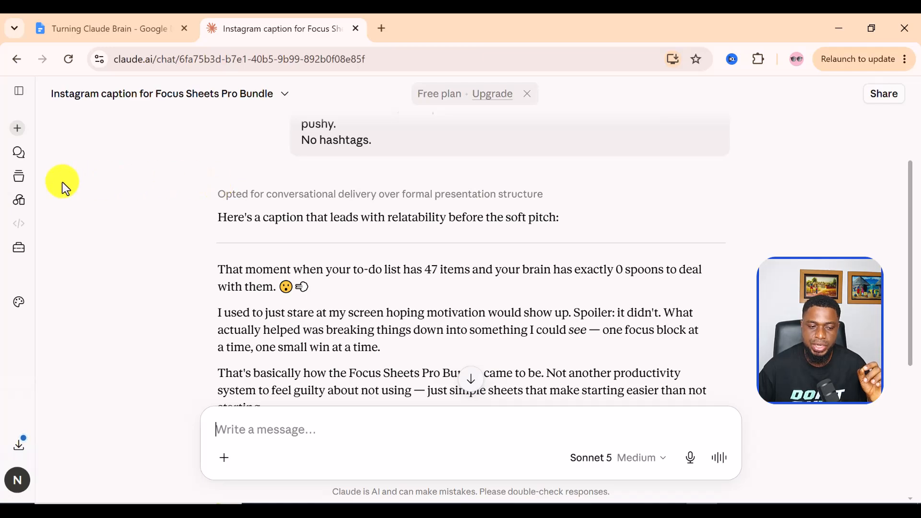
# Create a new Claude project named Marketing Guy, leaving its description empty.
pyautogui.click(20, 181)
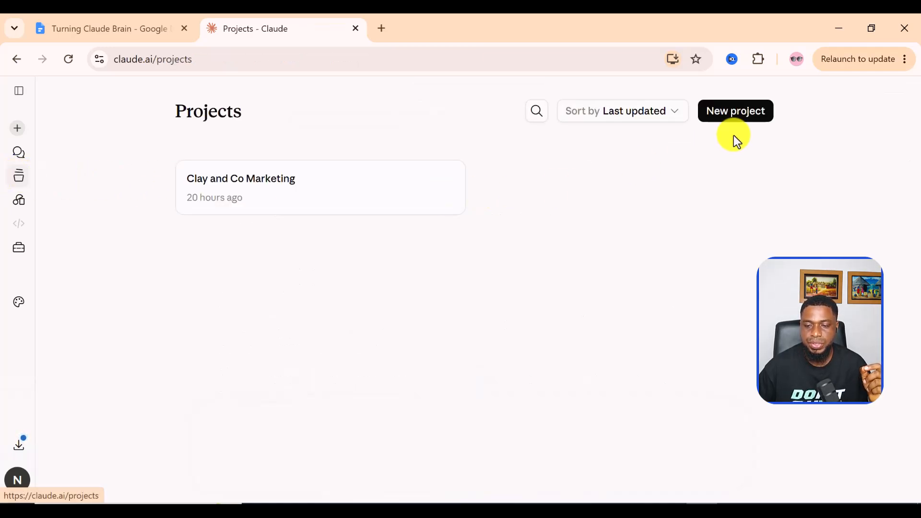
pyautogui.click(746, 114)
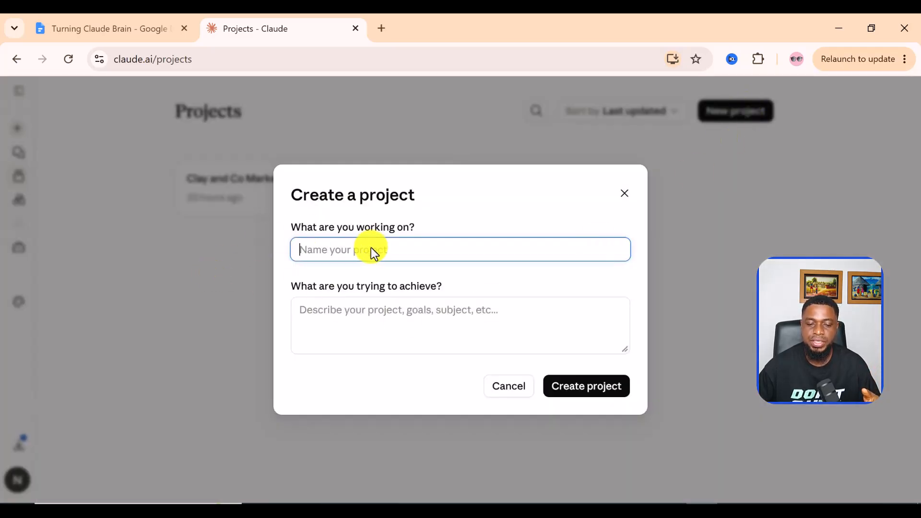
pyautogui.click(371, 249)
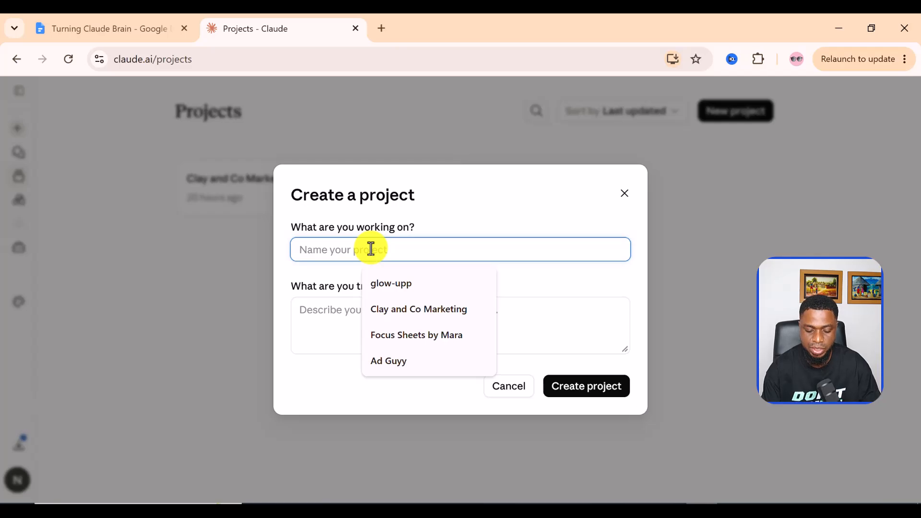
pyautogui.press('Escape')
pyautogui.write('Marketing')
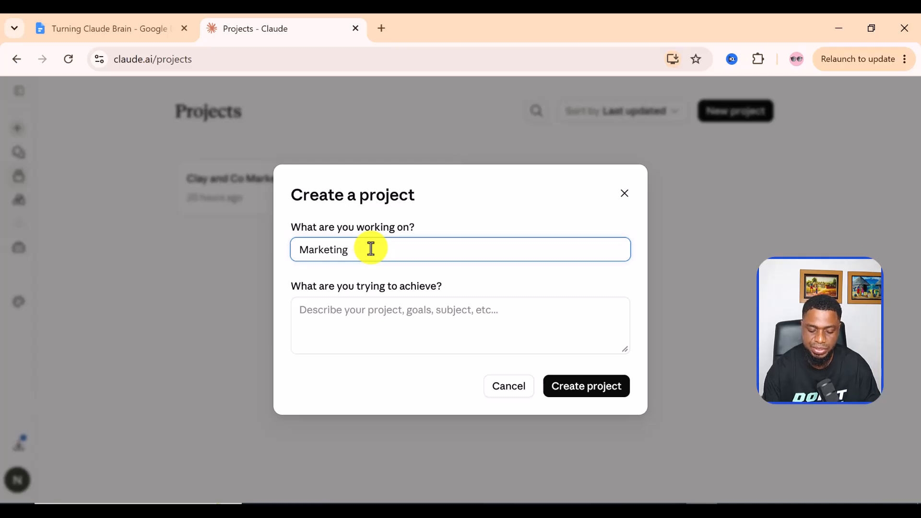
pyautogui.write(' Guy')
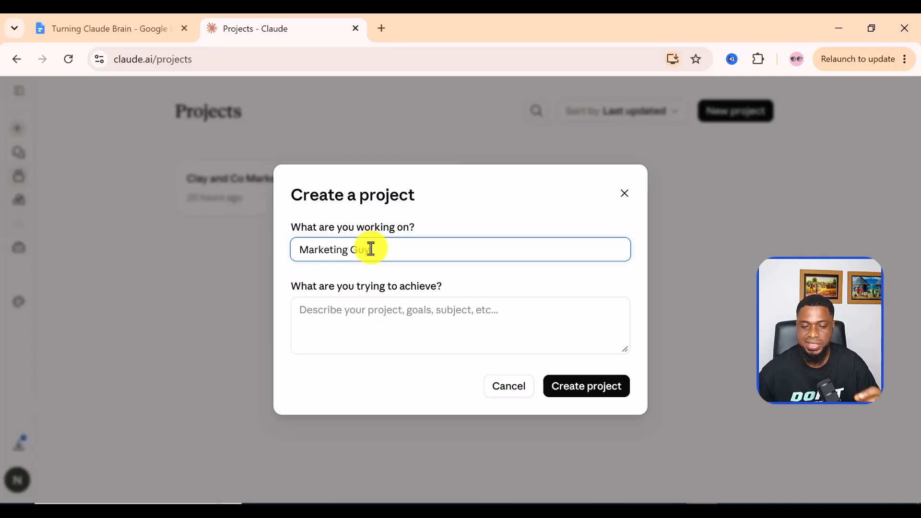
pyautogui.click(598, 391)
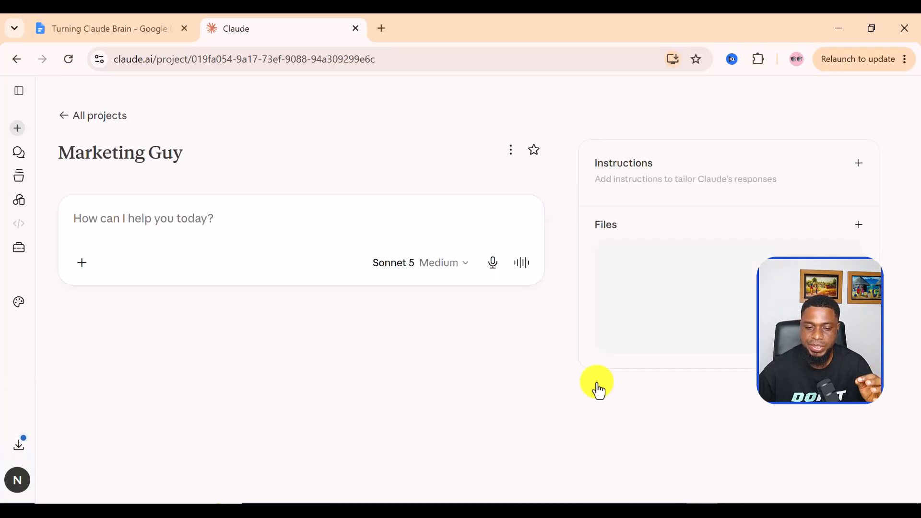
pyautogui.click(173, 215)
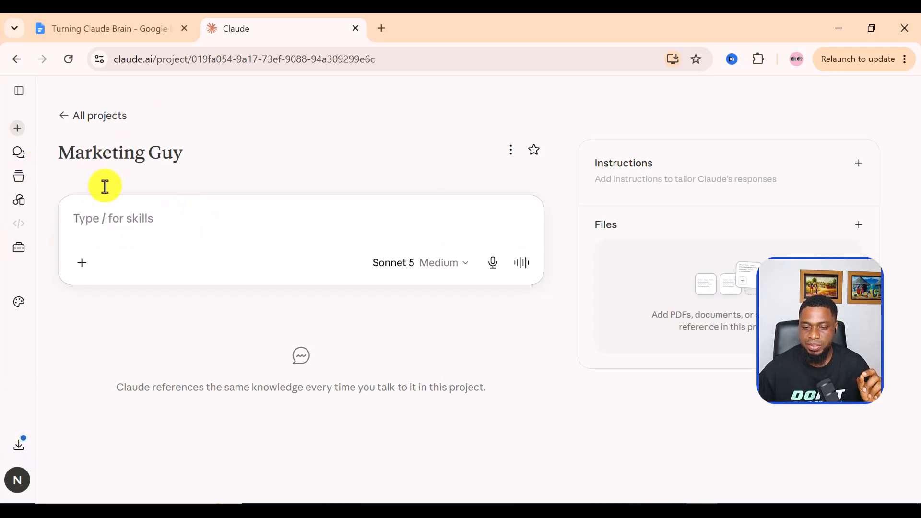
# Open the Marketing Guy project's instructions for editing, and switch to Tab 5 of the Turning Claude Brain document.
pyautogui.click(858, 166)
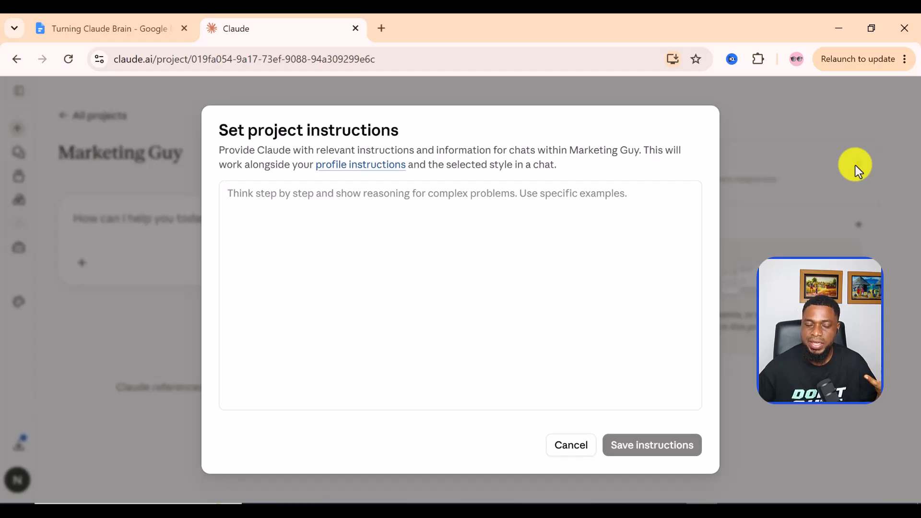
pyautogui.click(124, 33)
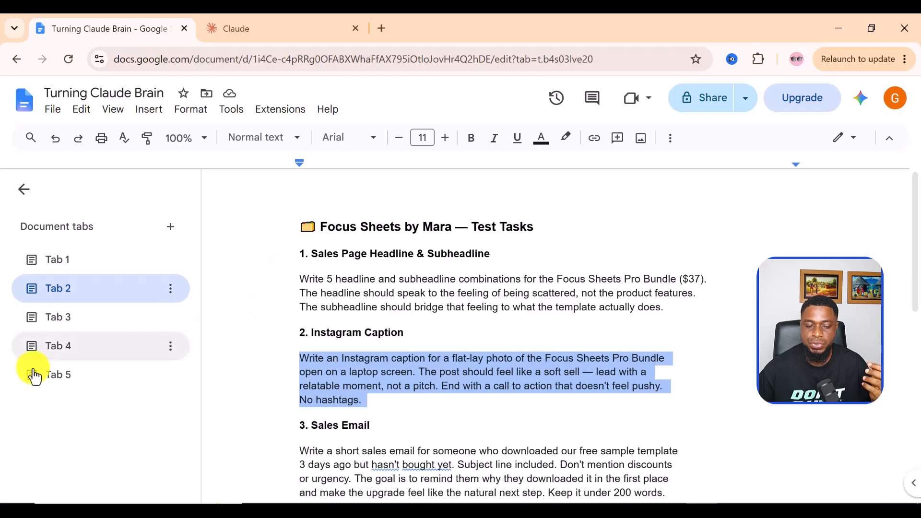
pyautogui.click(52, 377)
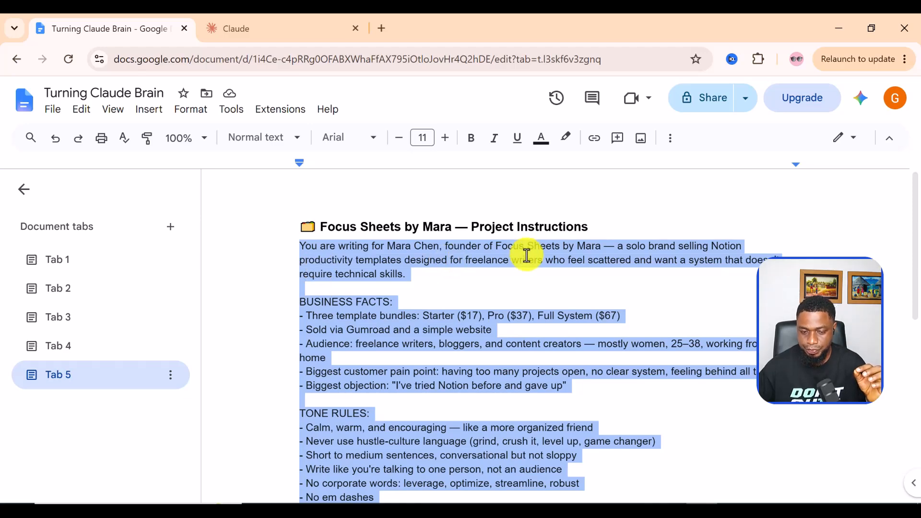
# Examine the business facts, tone rules and what-to-avoid sections of the Focus Sheets project instructions.
pyautogui.click(351, 305)
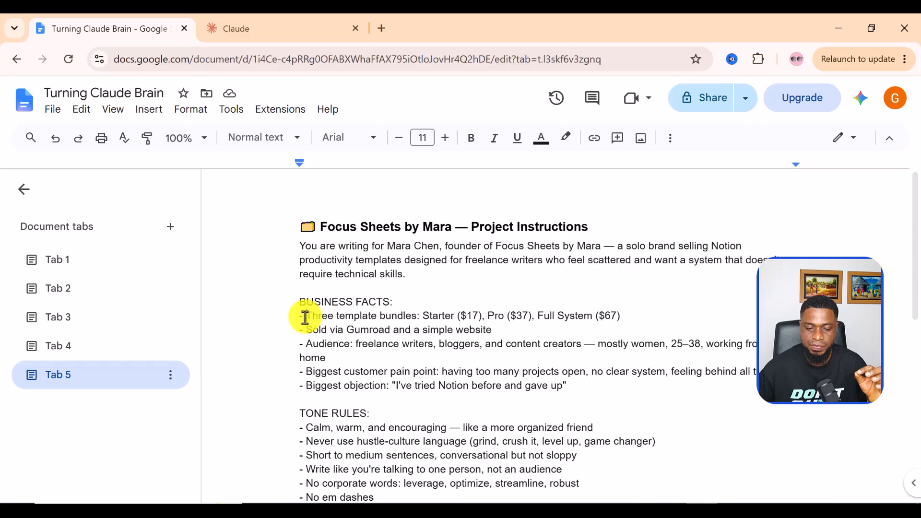
pyautogui.moveTo(304, 318); pyautogui.dragTo(420, 317)
pyautogui.moveTo(306, 329); pyautogui.dragTo(478, 329)
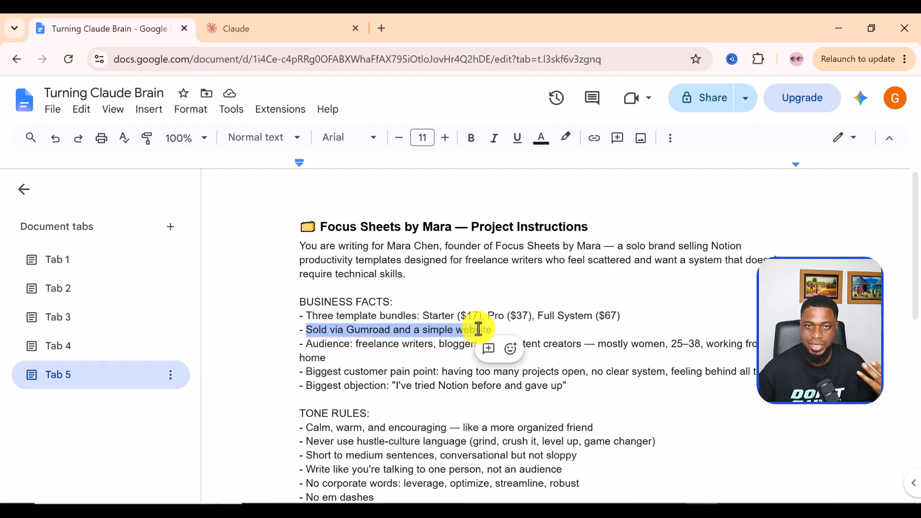
pyautogui.click(331, 368)
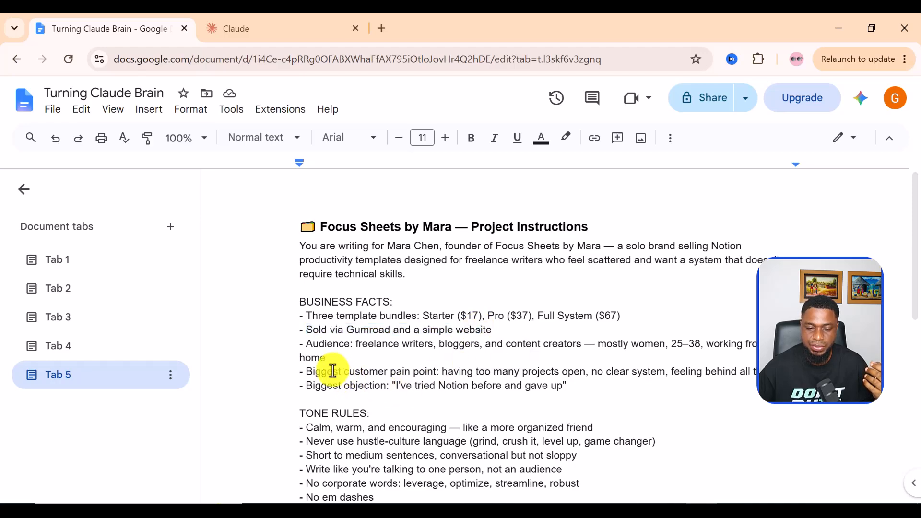
pyautogui.moveTo(313, 373); pyautogui.dragTo(434, 373)
pyautogui.click(317, 386)
pyautogui.scroll(-2, 372, 413)
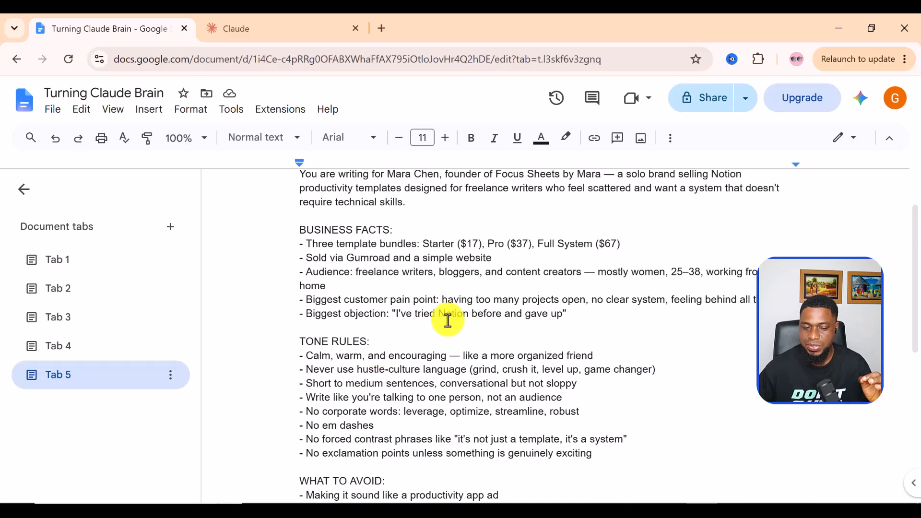
pyautogui.scroll(-3, 377, 331)
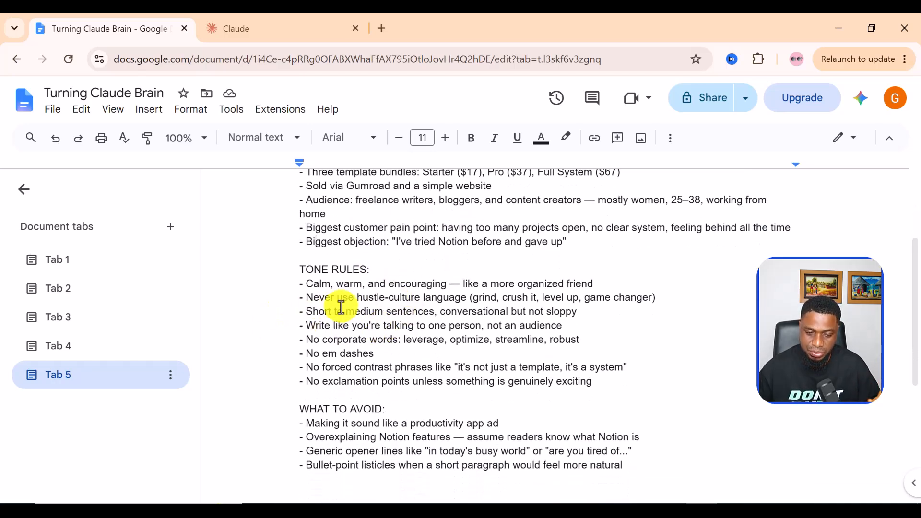
pyautogui.scroll(-3, 339, 294)
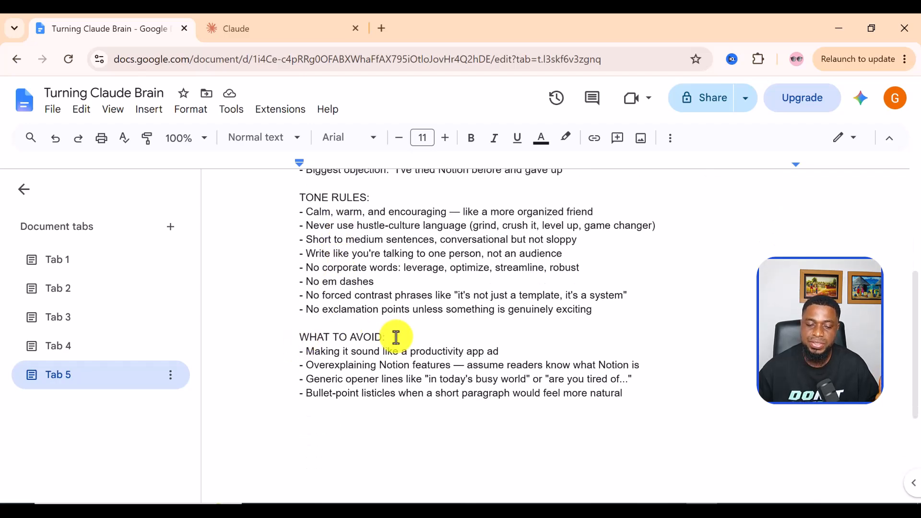
# Copy the full instructions text below the Project Instructions heading and save it as the Marketing Guy project's instructions in Claude.
pyautogui.moveTo(631, 391); pyautogui.dragTo(299, 205)
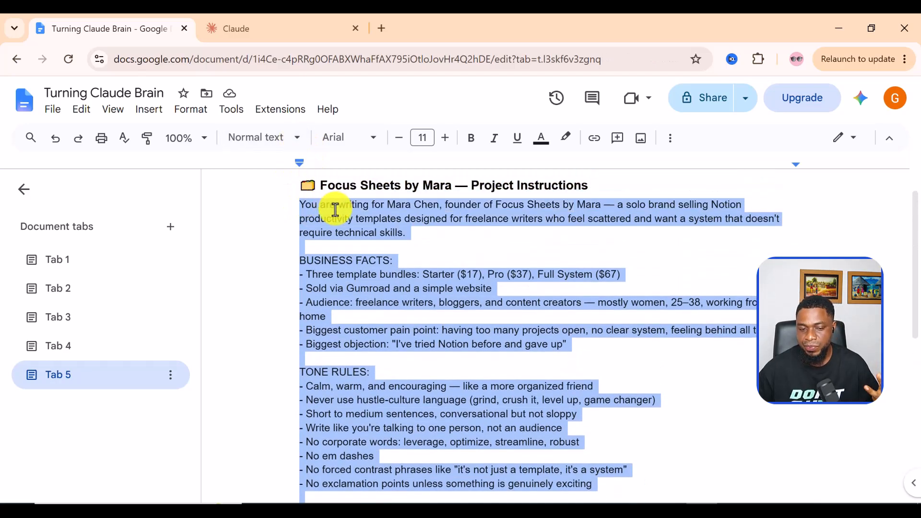
pyautogui.rightClick(331, 208)
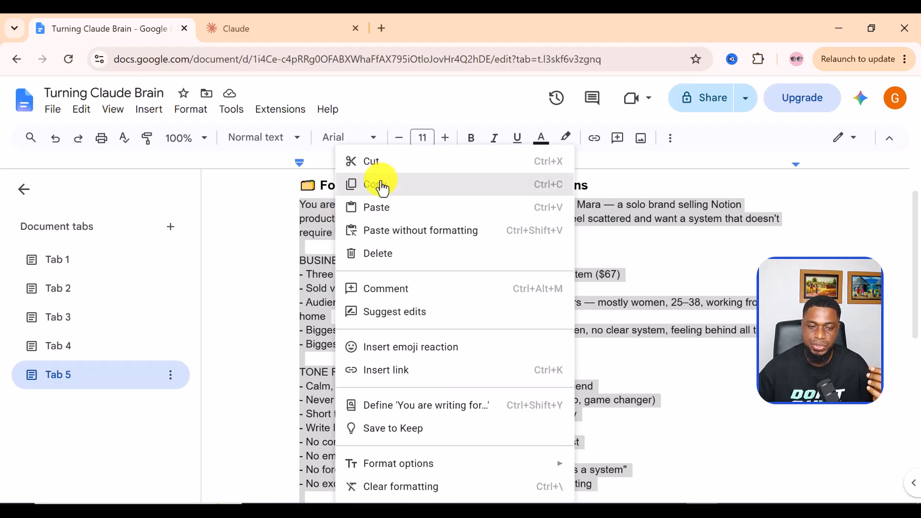
pyautogui.click(381, 184)
pyautogui.click(281, 29)
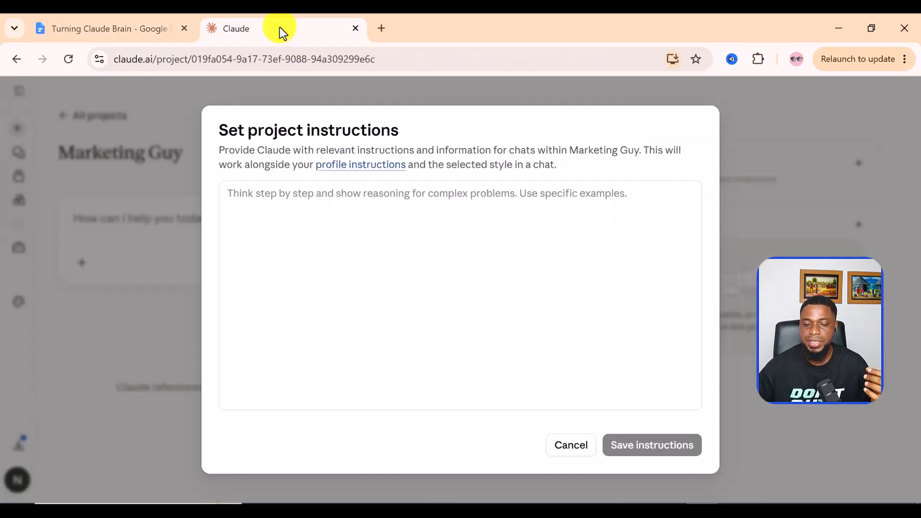
pyautogui.click(326, 195)
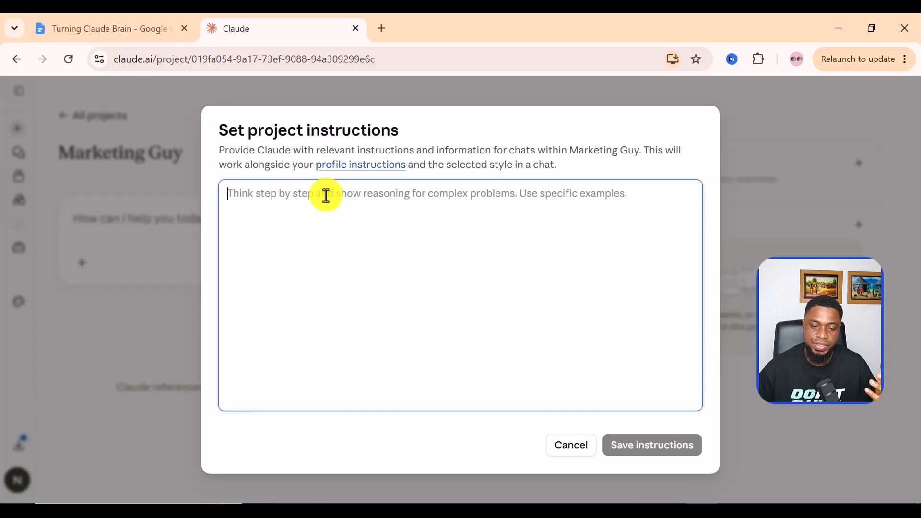
pyautogui.rightClick(328, 192)
pyautogui.click(389, 334)
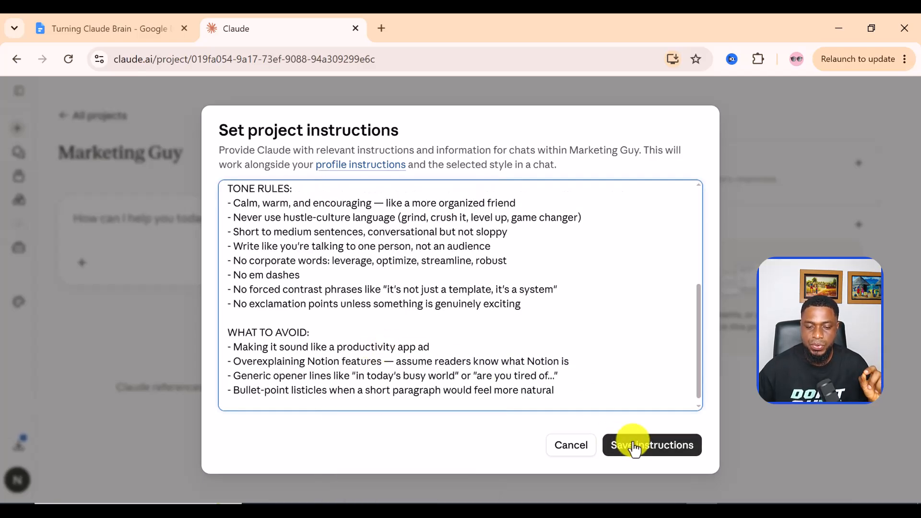
pyautogui.click(635, 447)
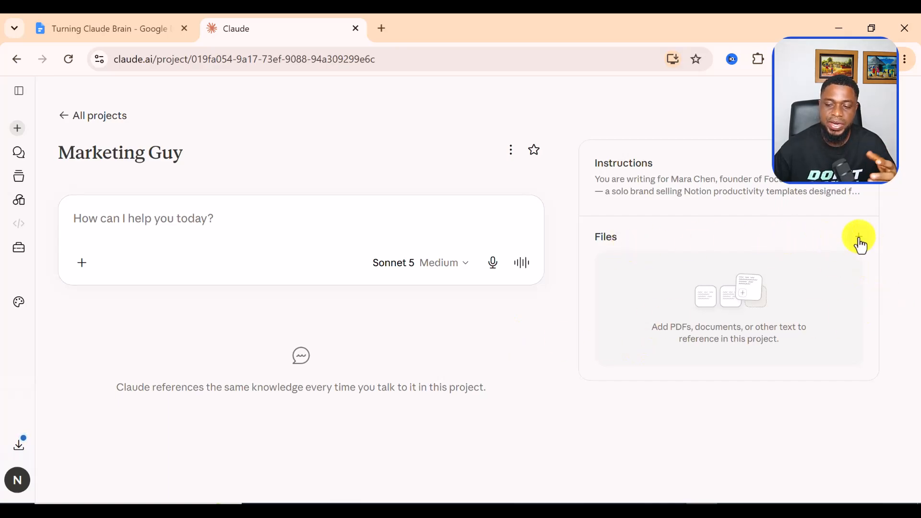
# Upload mara_01_sop, mara_02_brand_voice, mara_03_audience_profile and mara_04_offer_objections from the device to the project's files.
pyautogui.click(860, 240)
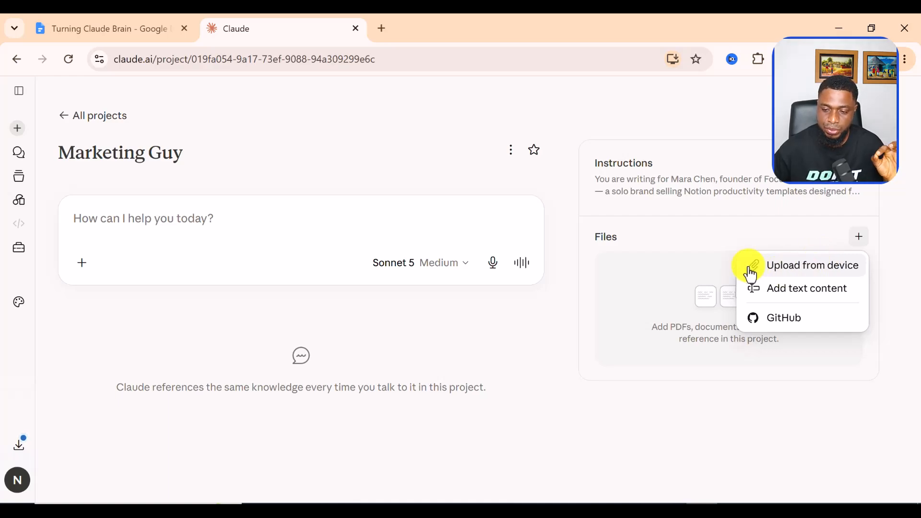
pyautogui.click(812, 276)
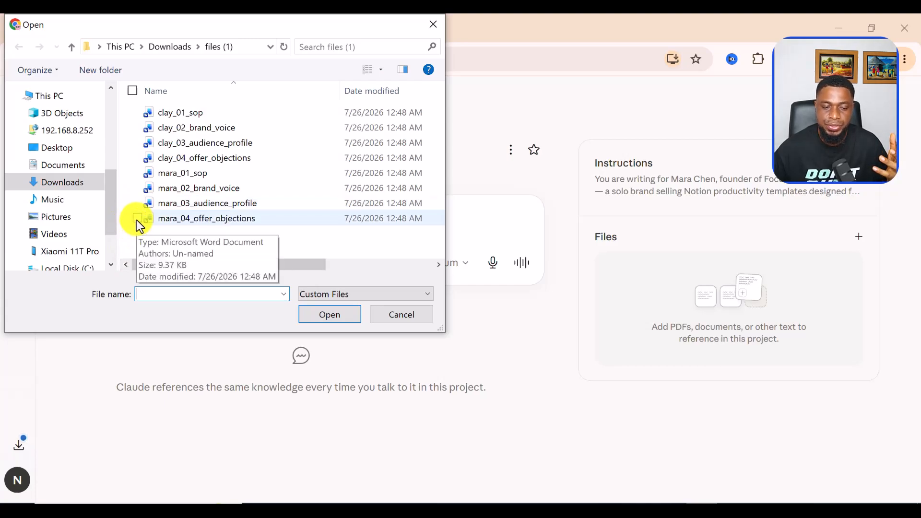
pyautogui.click(137, 218)
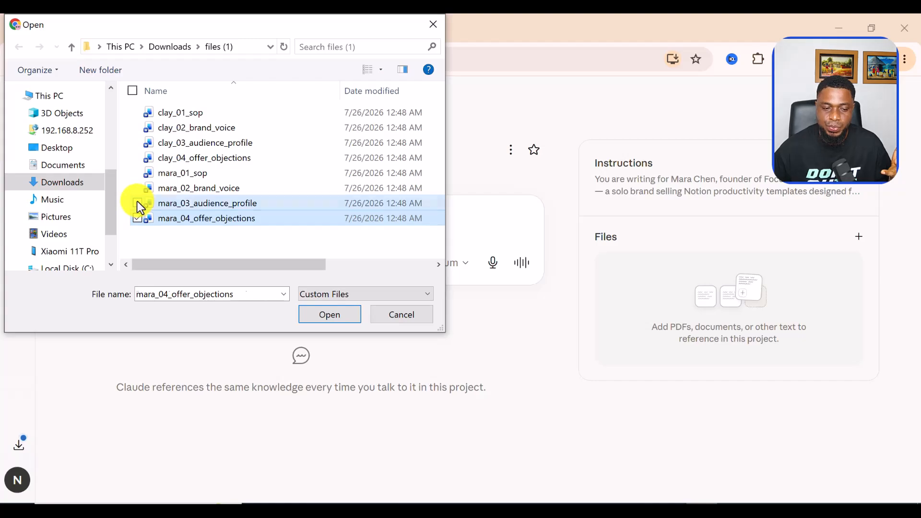
pyautogui.click(138, 202)
pyautogui.click(138, 188)
pyautogui.click(137, 173)
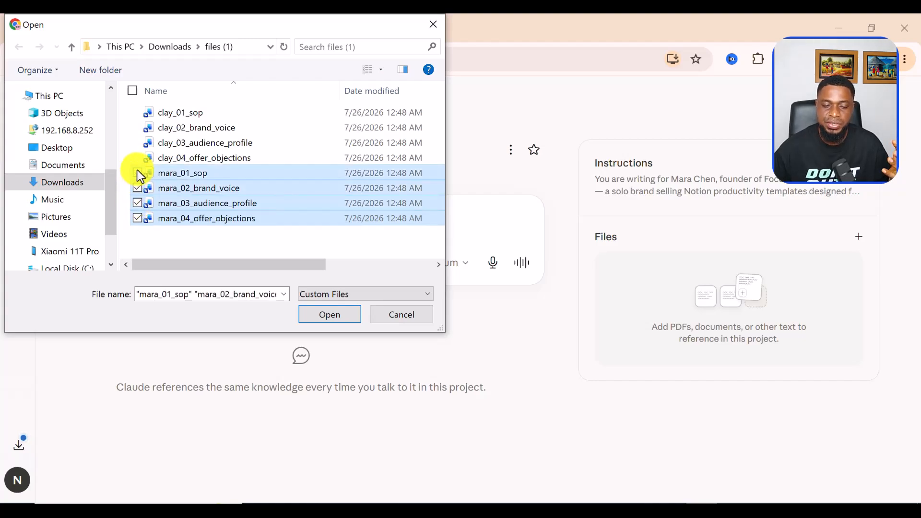
pyautogui.click(329, 315)
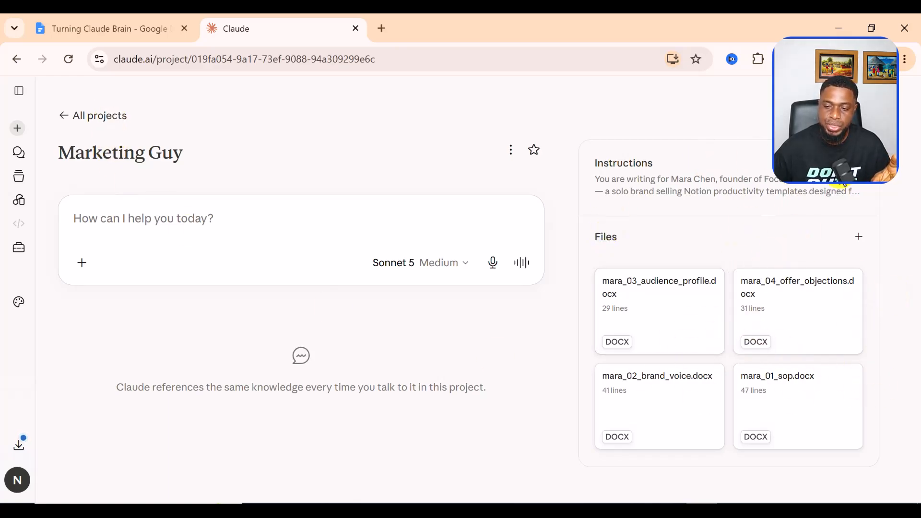
# Switch back to the Turning Claude Brain document and copy the Instagram Caption task text from Tab 2.
pyautogui.click(96, 24)
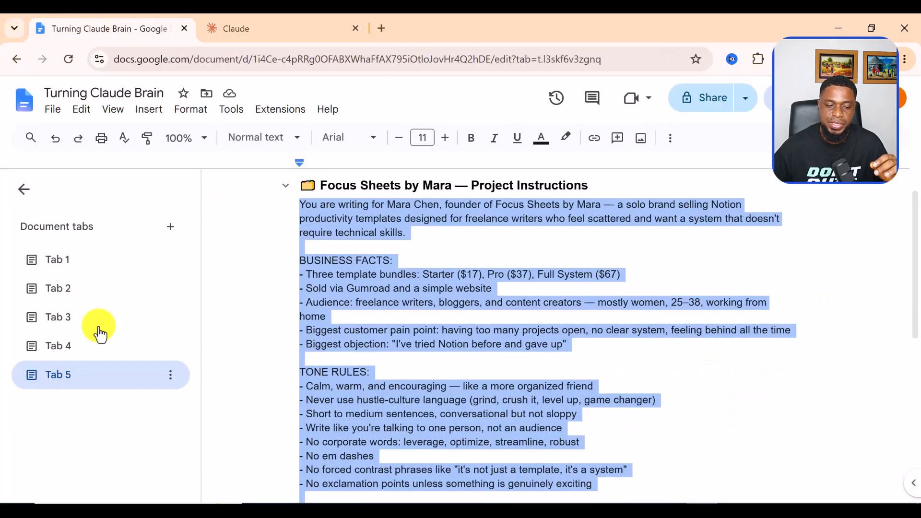
pyautogui.click(50, 288)
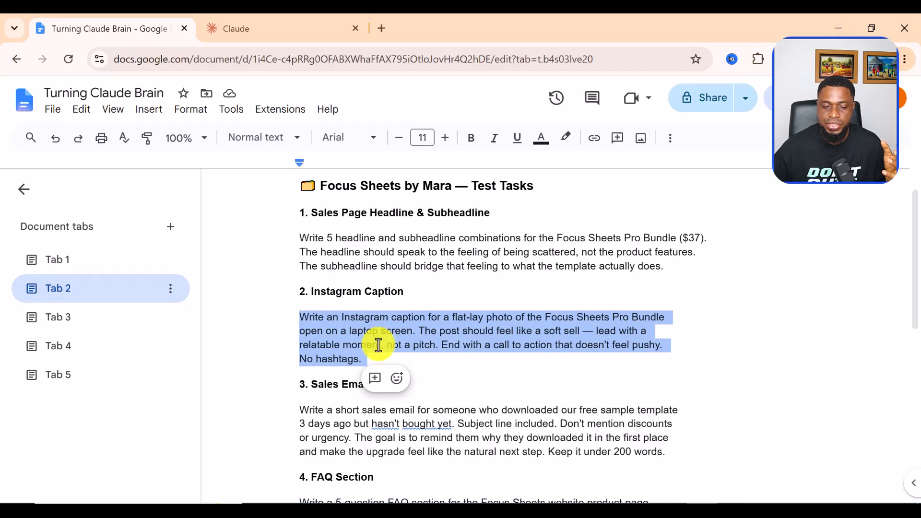
pyautogui.rightClick(368, 332)
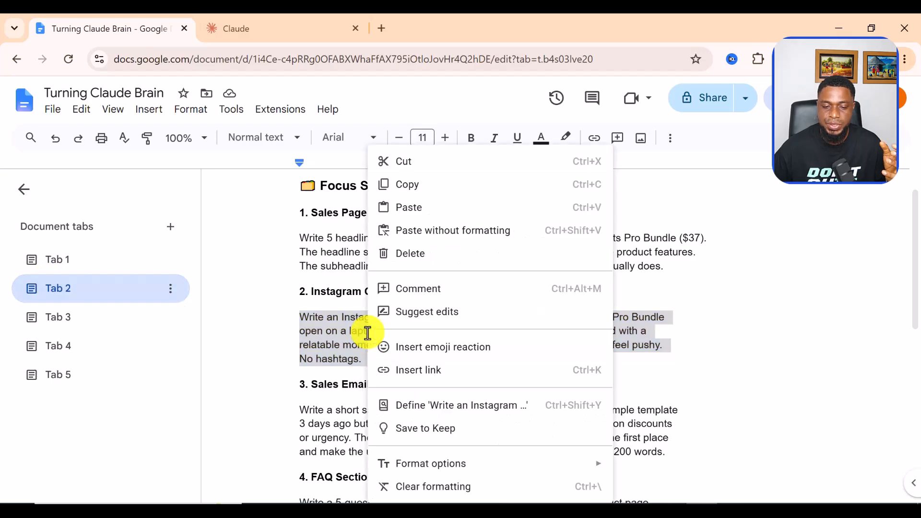
pyautogui.click(410, 185)
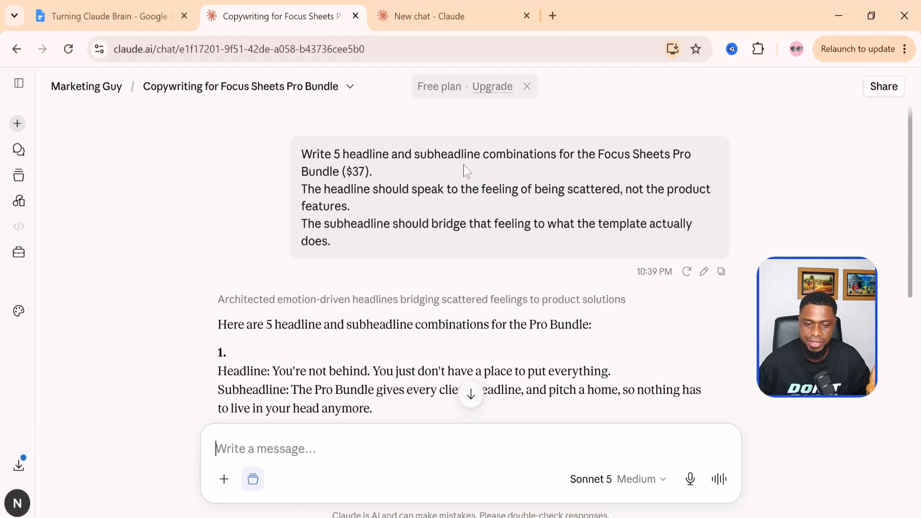
# Examine the five headline and subheadline combinations in the Focus Sheets Pro Bundle chat and return to the Marketing Guy project.
pyautogui.scroll(-2, 463, 165)
pyautogui.scroll(-4, 465, 169)
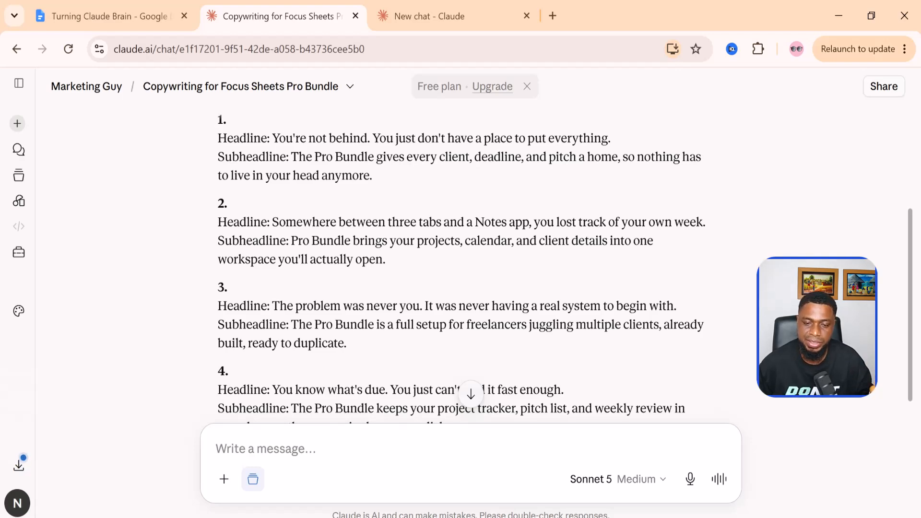
pyautogui.scroll(-2, 464, 264)
pyautogui.scroll(-2, 345, 230)
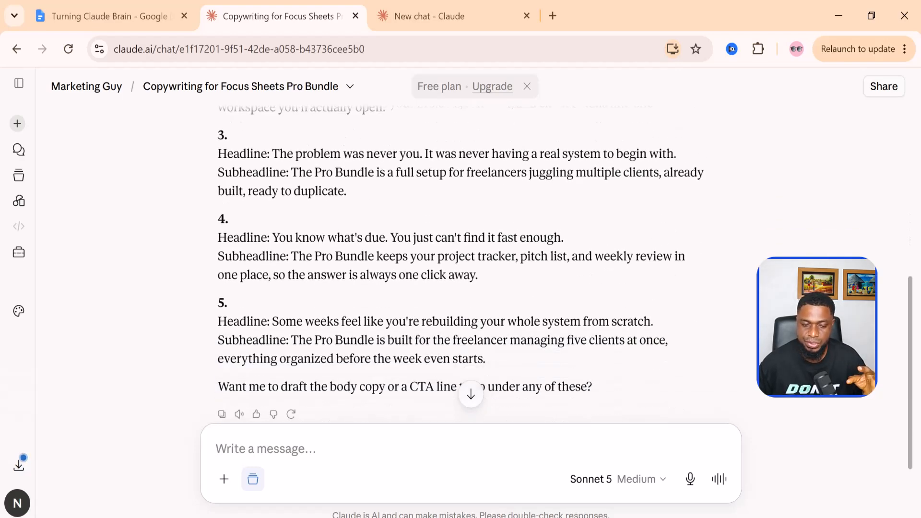
pyautogui.scroll(-2, 345, 230)
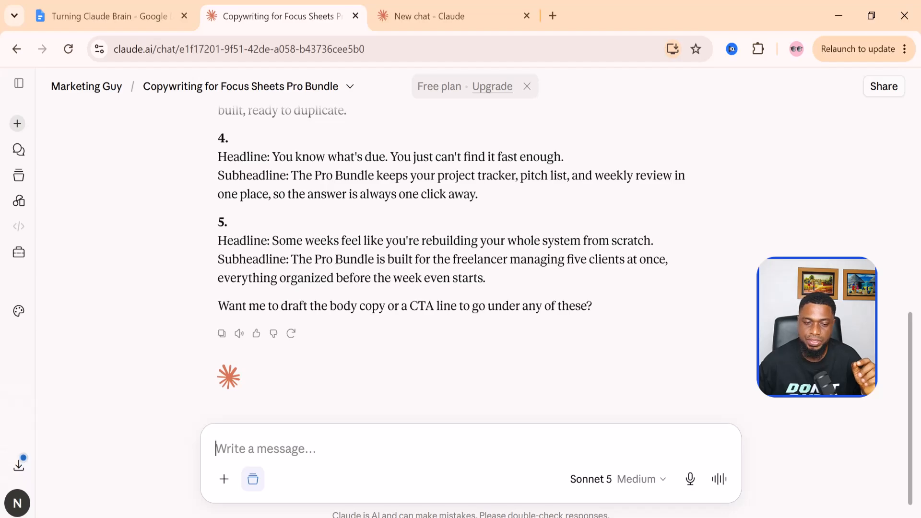
pyautogui.scroll(10, 360, 255)
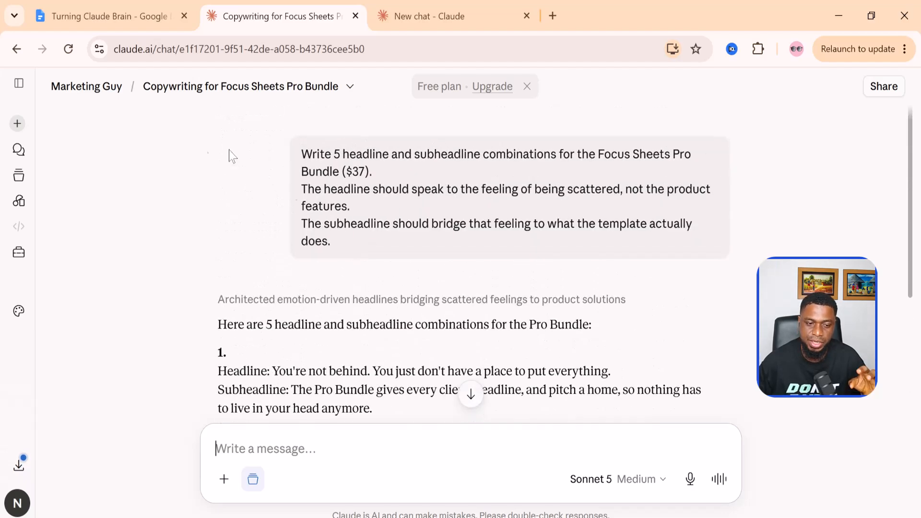
pyautogui.click(107, 89)
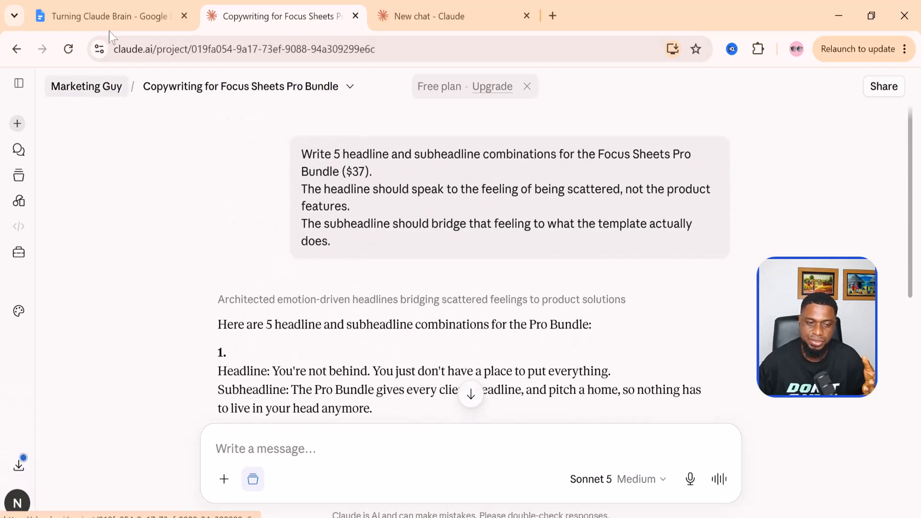
# Switch to the Turning Claude Brain document and copy the full Sales Email task text from Tab 2.
pyautogui.click(114, 15)
pyautogui.scroll(-1, 480, 336)
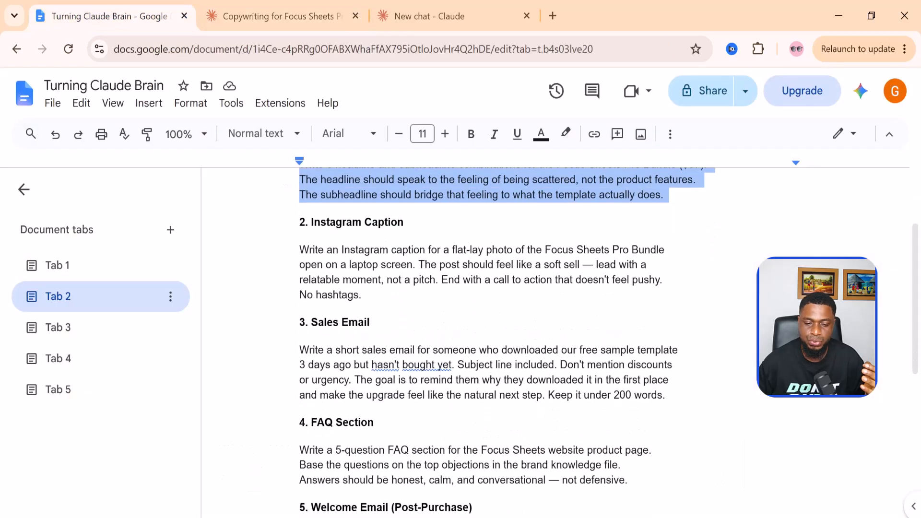
pyautogui.scroll(-3, 480, 336)
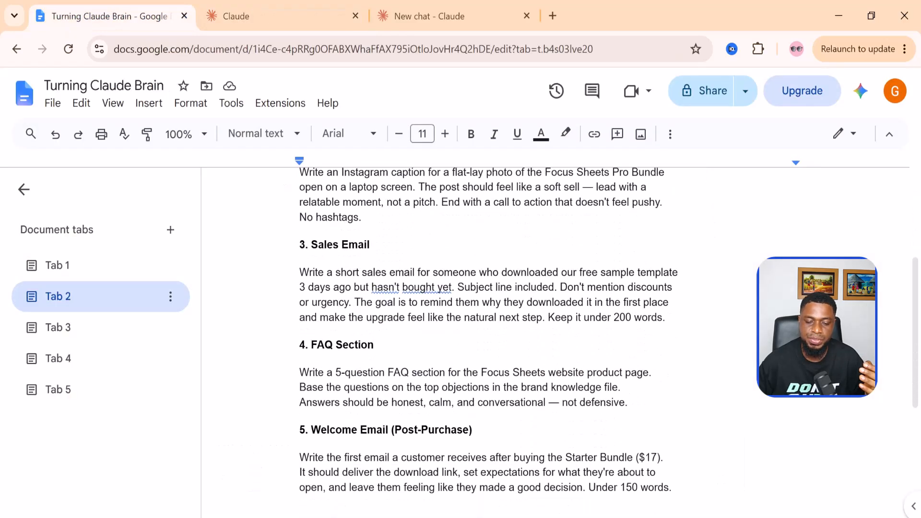
pyautogui.scroll(2, 480, 336)
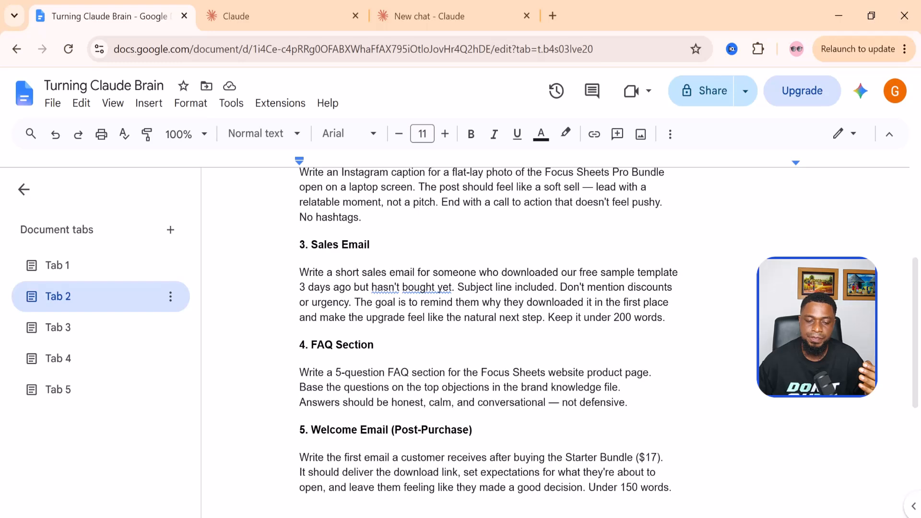
pyautogui.moveTo(309, 273); pyautogui.dragTo(543, 317)
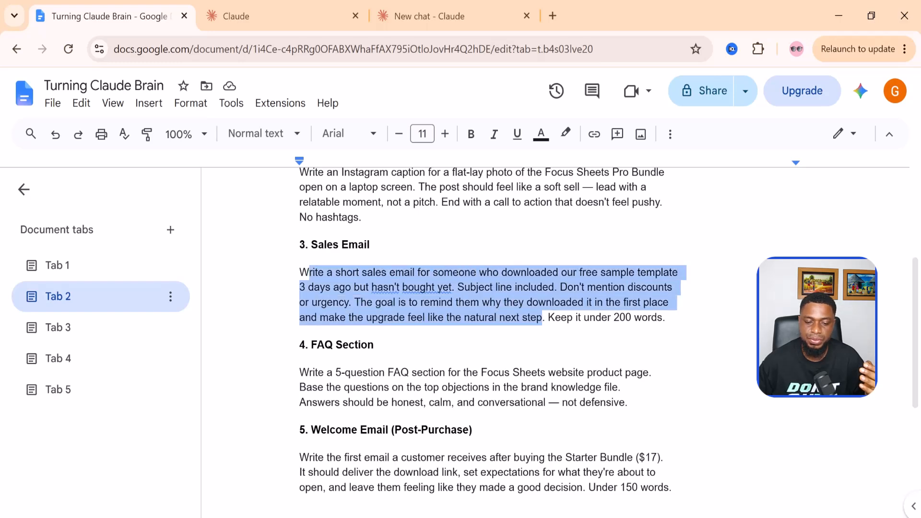
pyautogui.moveTo(300, 272); pyautogui.dragTo(665, 318)
pyautogui.rightClick(638, 314)
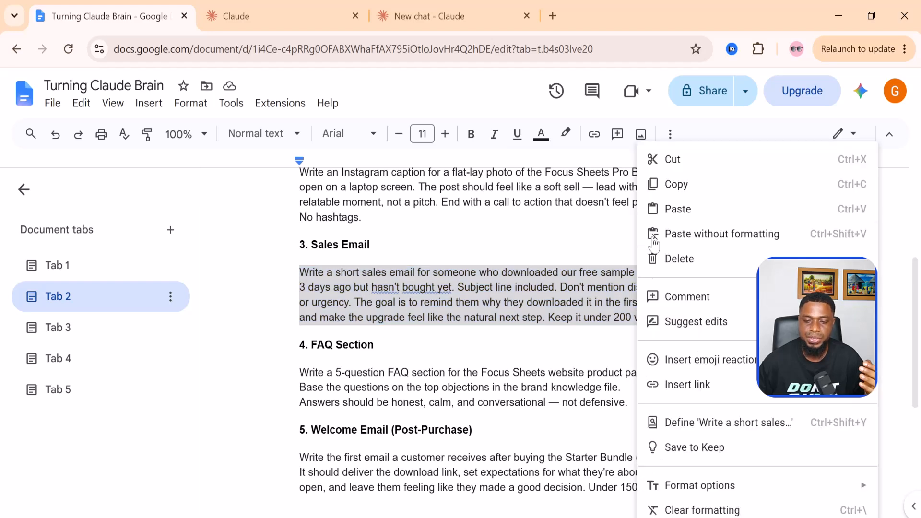
pyautogui.click(679, 192)
# Switch back to Claude and submit the copied sales email prompt as a new chat in the Marketing Guy project.
pyautogui.click(272, 24)
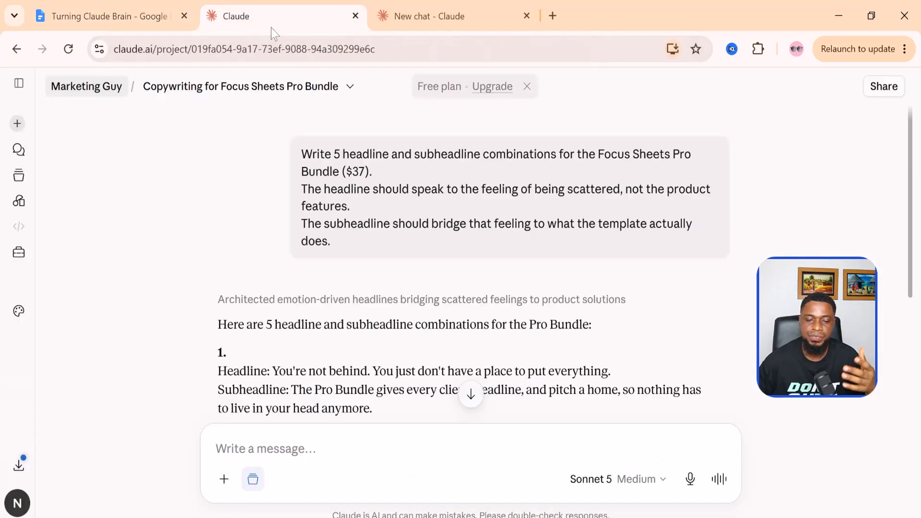
pyautogui.click(87, 87)
pyautogui.rightClick(129, 221)
pyautogui.click(163, 351)
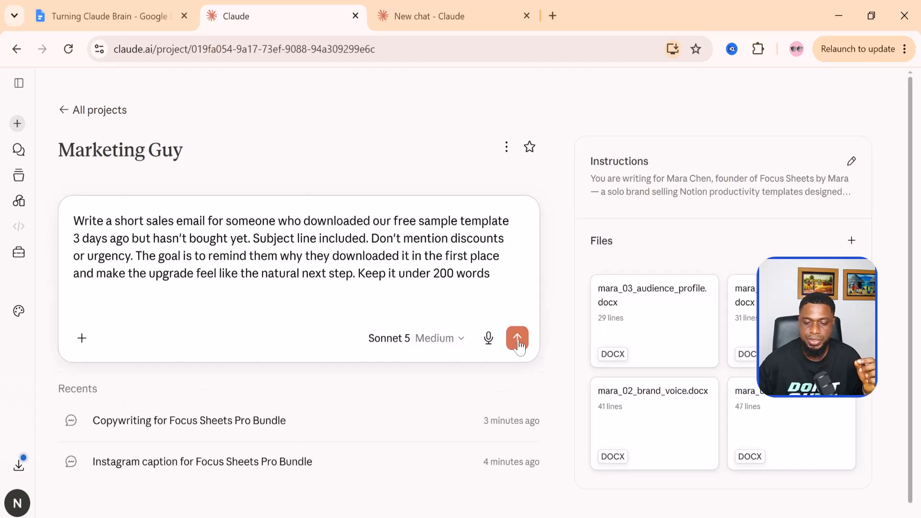
pyautogui.click(517, 339)
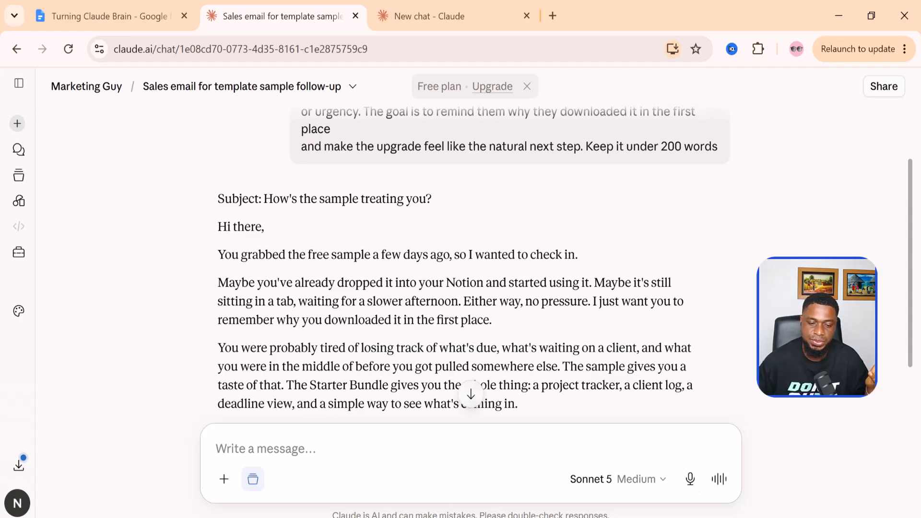
# Review the generated sales email against its prompt and return to the Marketing Guy project page.
pyautogui.scroll(-2, 461, 264)
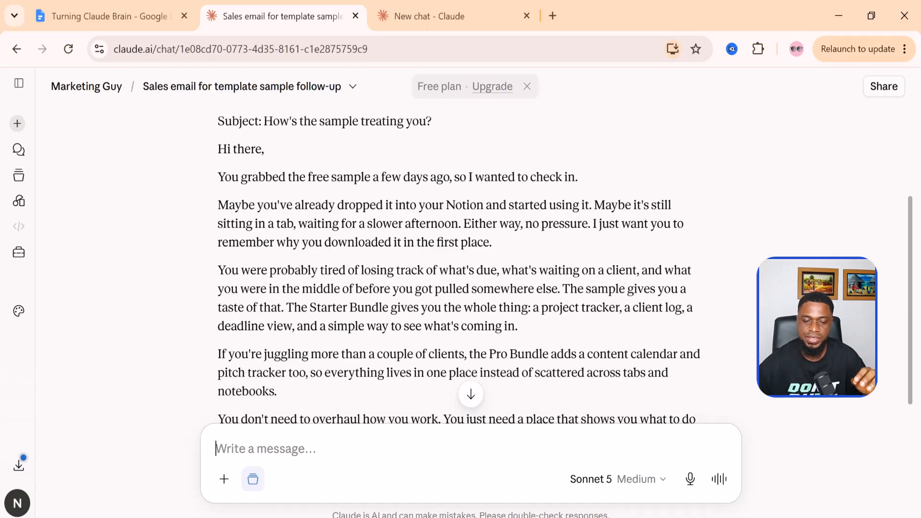
pyautogui.scroll(4, 454, 250)
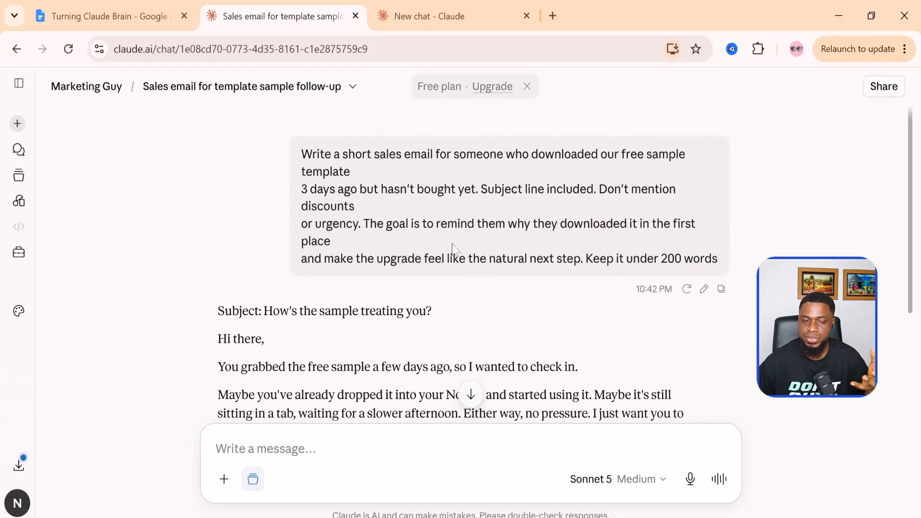
pyautogui.scroll(-5, 454, 249)
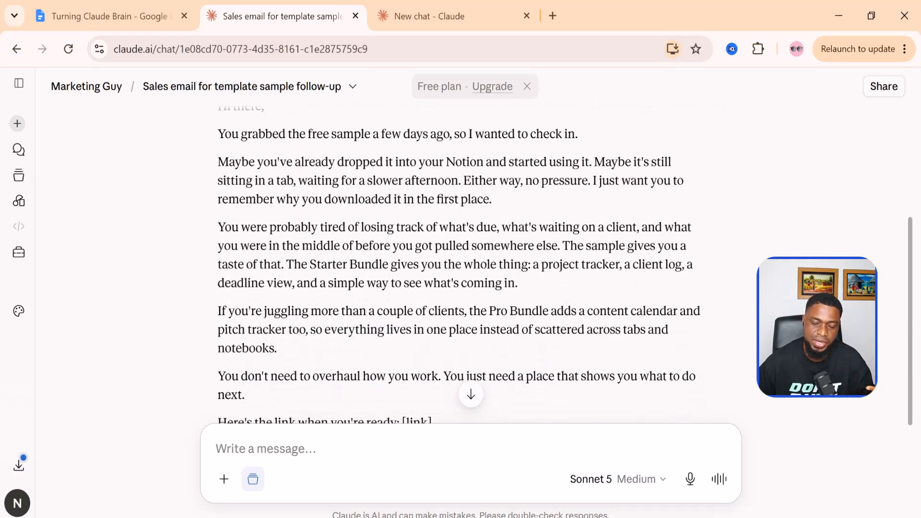
pyautogui.click(88, 91)
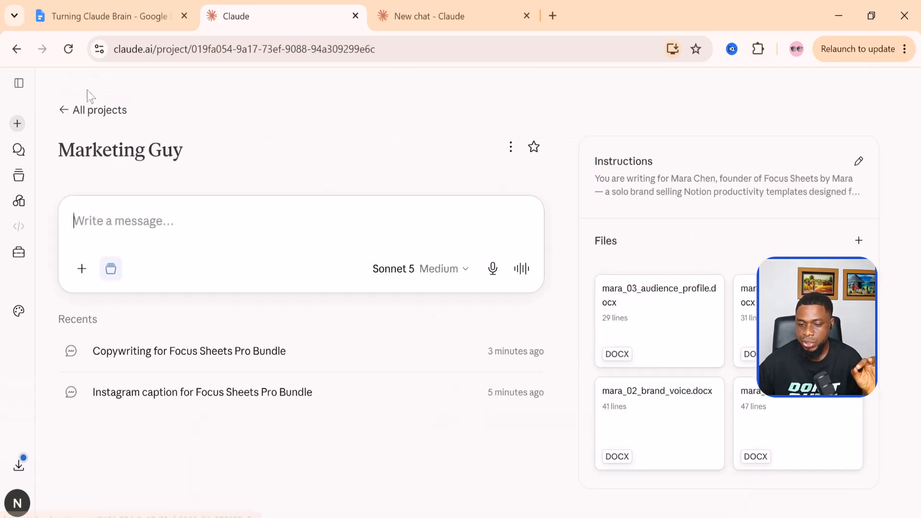